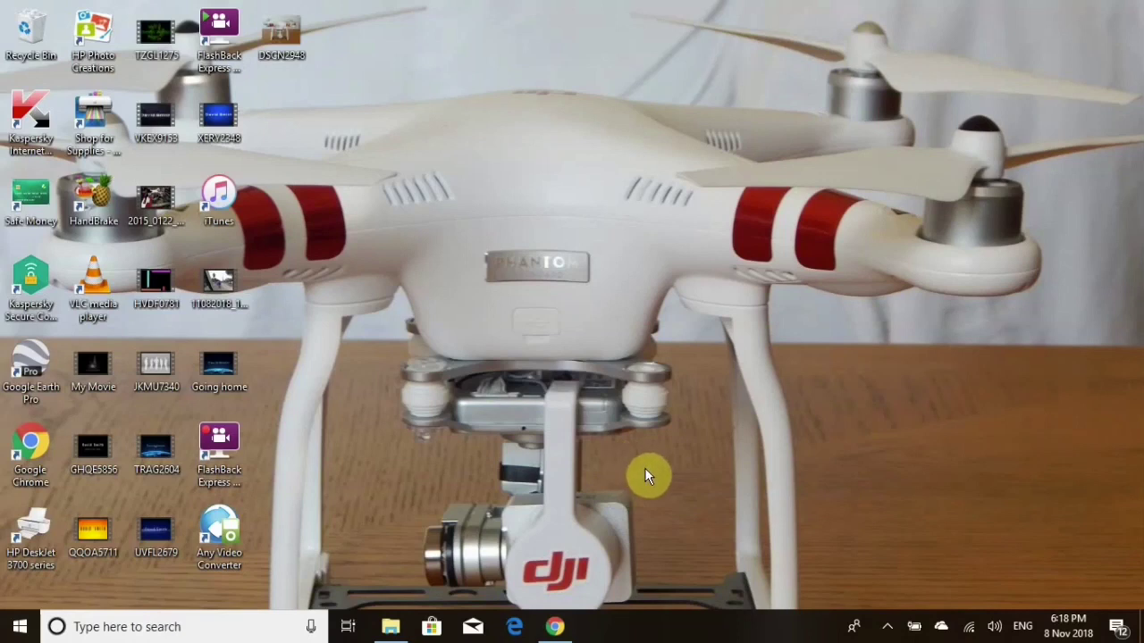
Step: Bring the YouTube channel page back up in Chrome and check the profile picture's image options
{"action": "left_click", "coordinate": [555, 629]}
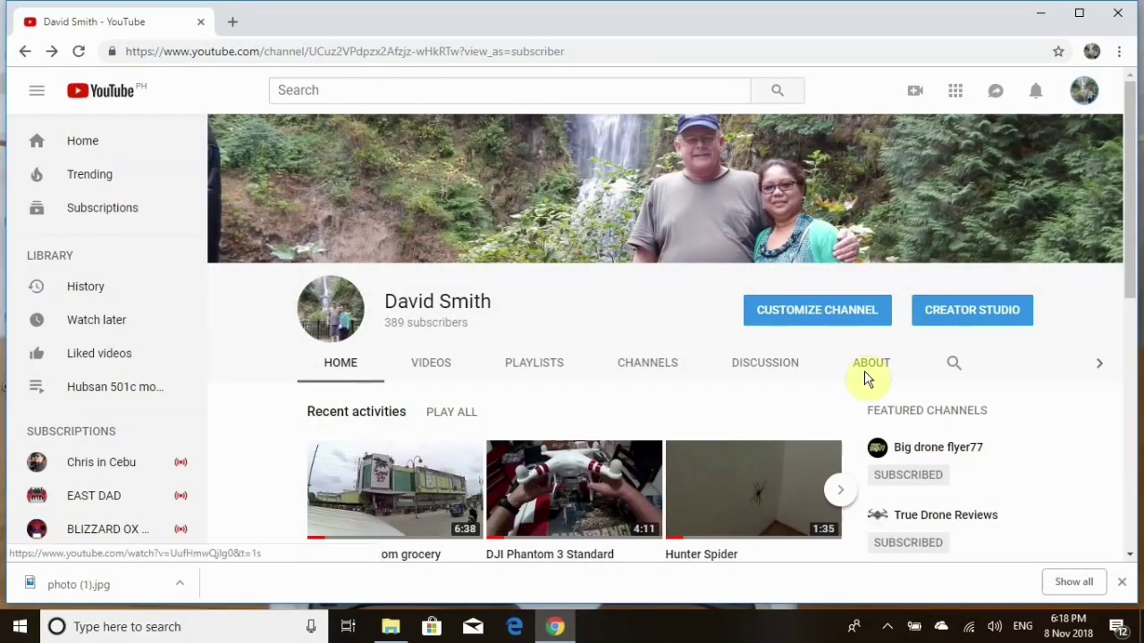
{"action": "left_click", "coordinate": [1043, 16]}
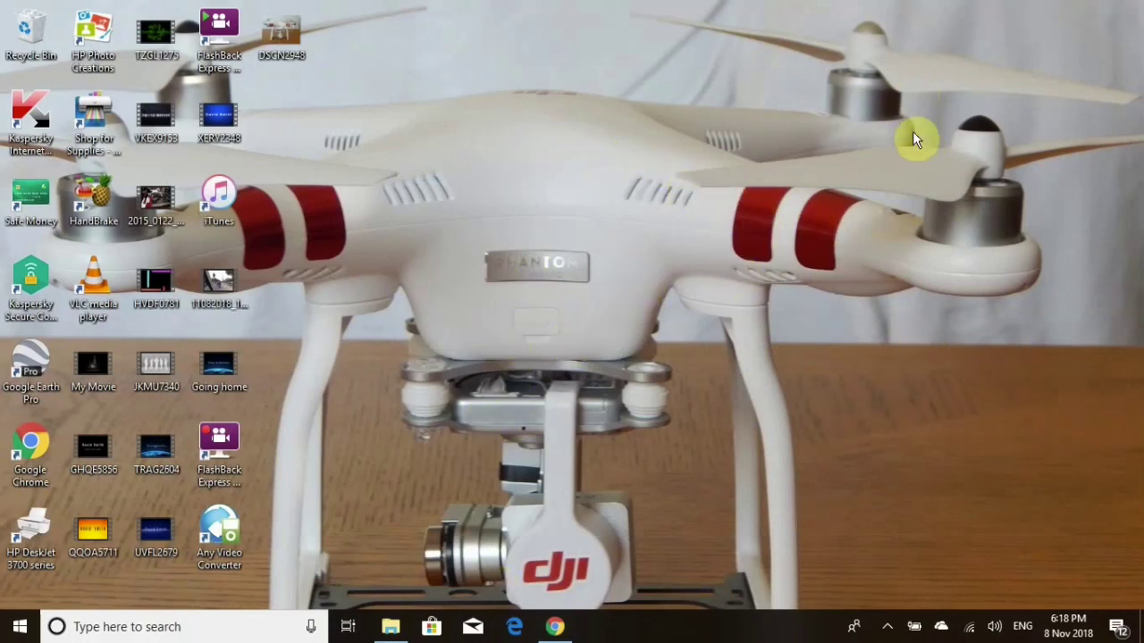
{"action": "left_click", "coordinate": [556, 627]}
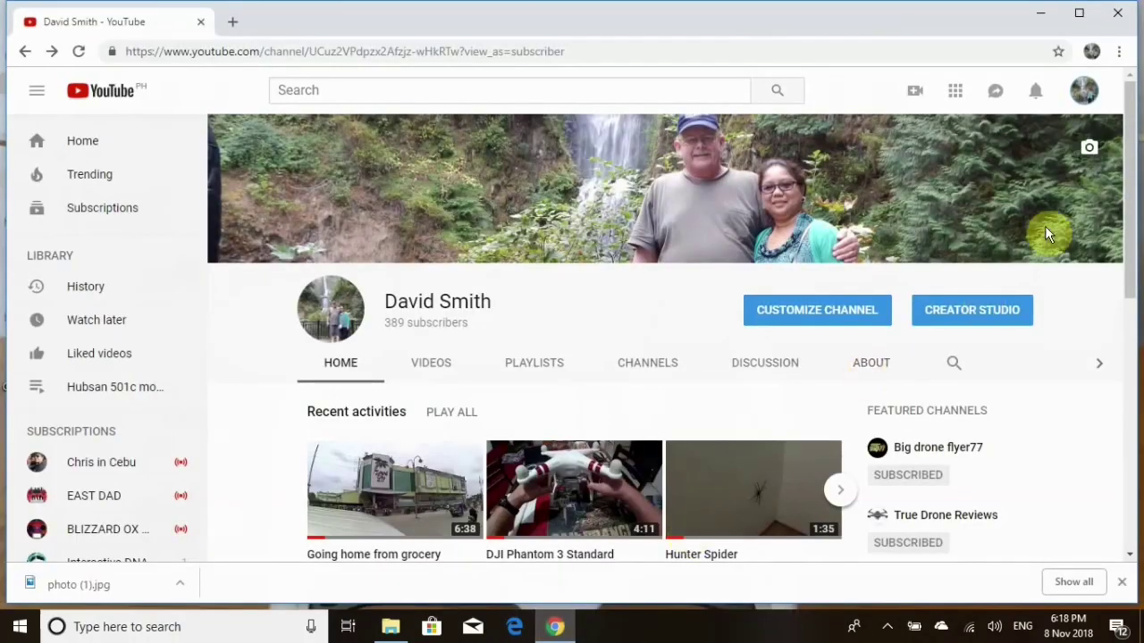
{"action": "right_click", "coordinate": [1085, 95]}
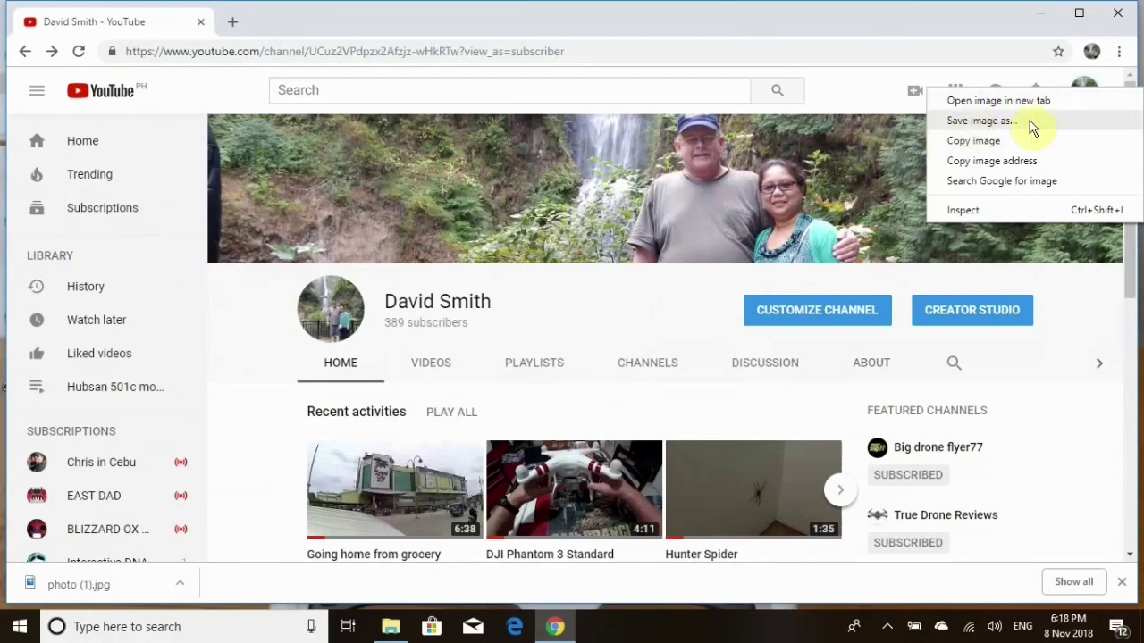
{"action": "left_click", "coordinate": [907, 19]}
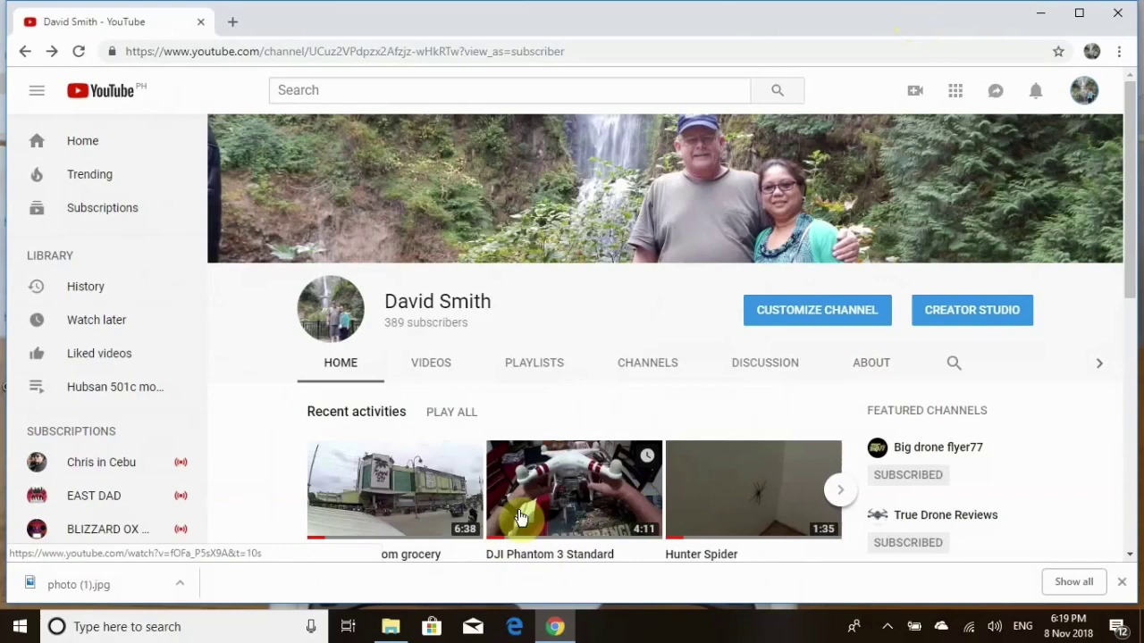
Step: Open photo (1) from the Downloads folder with Paint
{"action": "left_click", "coordinate": [391, 628]}
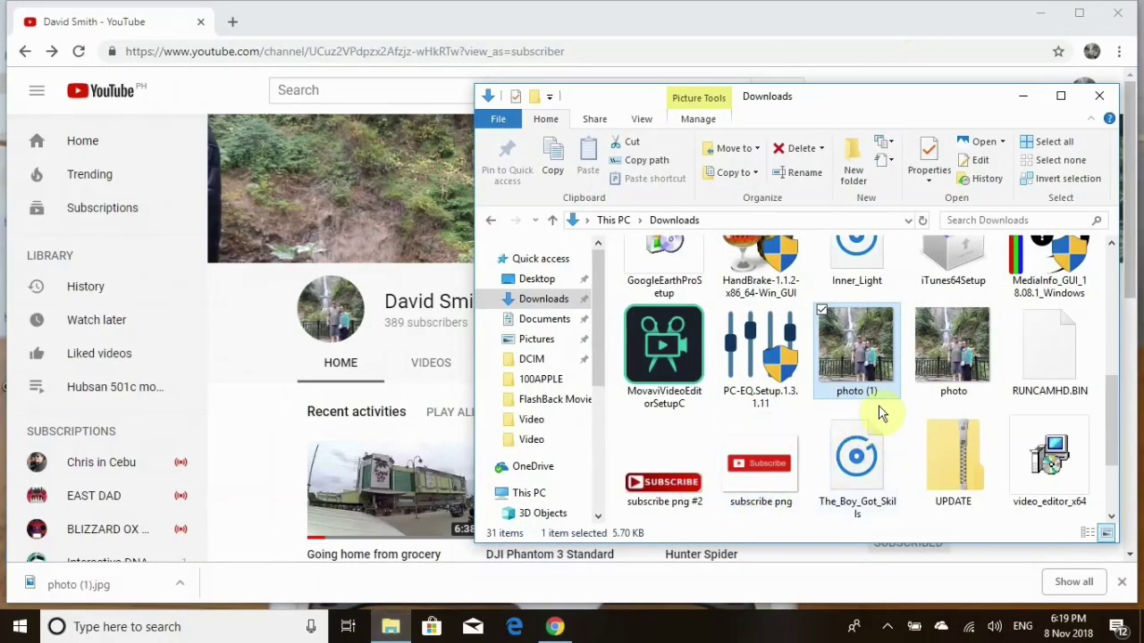
{"action": "right_click", "coordinate": [849, 335]}
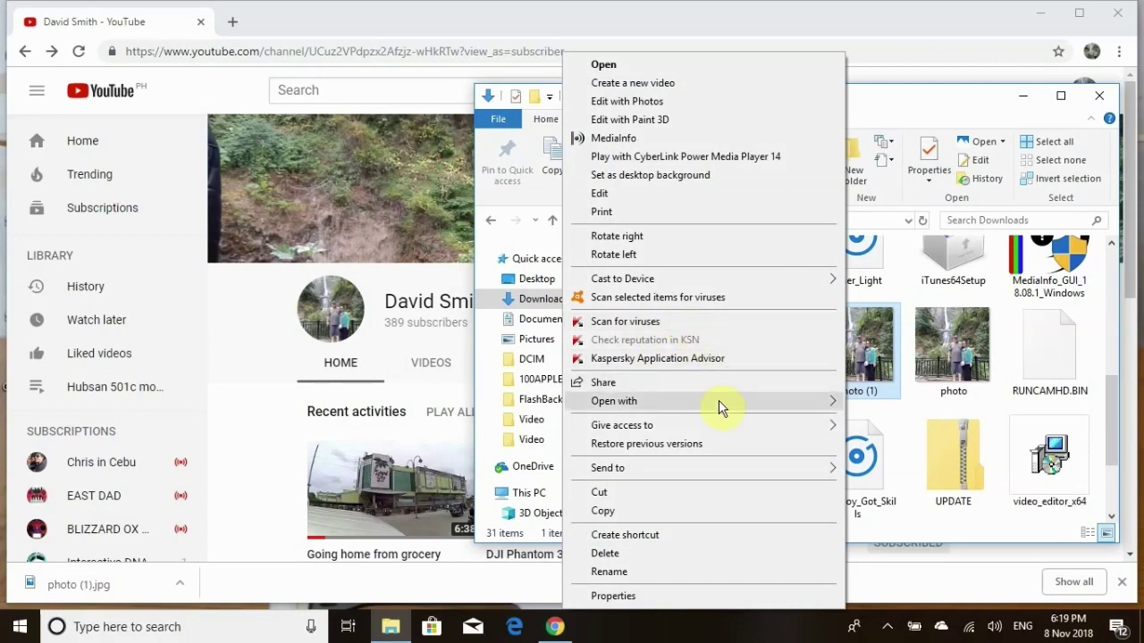
{"action": "mouse_move", "coordinate": [720, 404]}
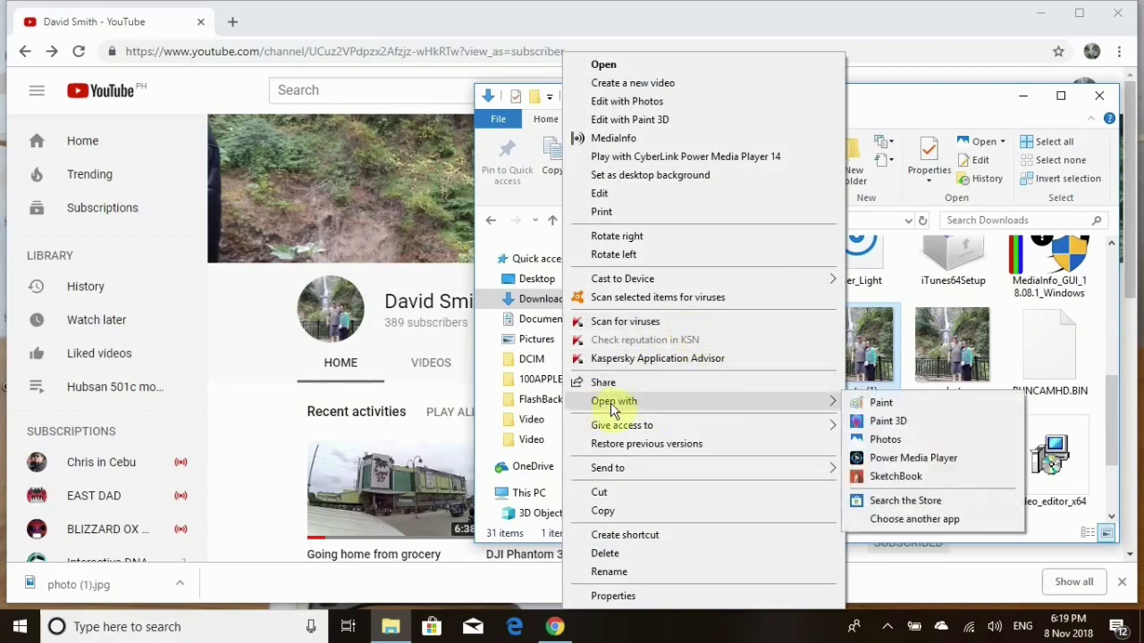
{"action": "left_click", "coordinate": [926, 408]}
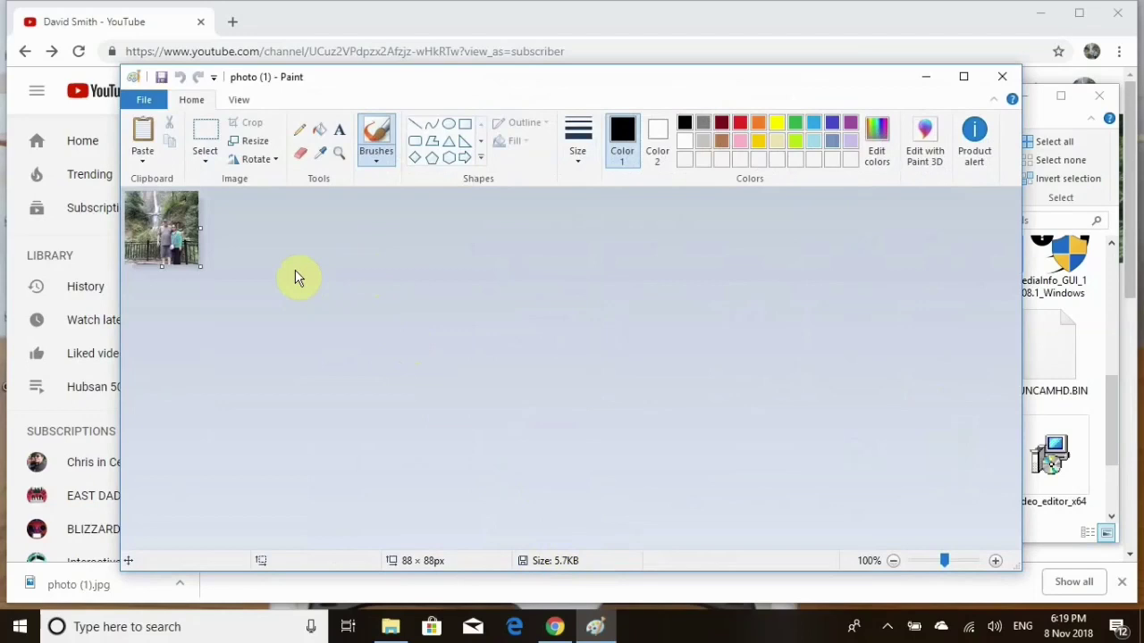
Step: Resize photo (1) by pixels to 88 × 88 with aspect ratio kept
{"action": "left_click", "coordinate": [250, 143]}
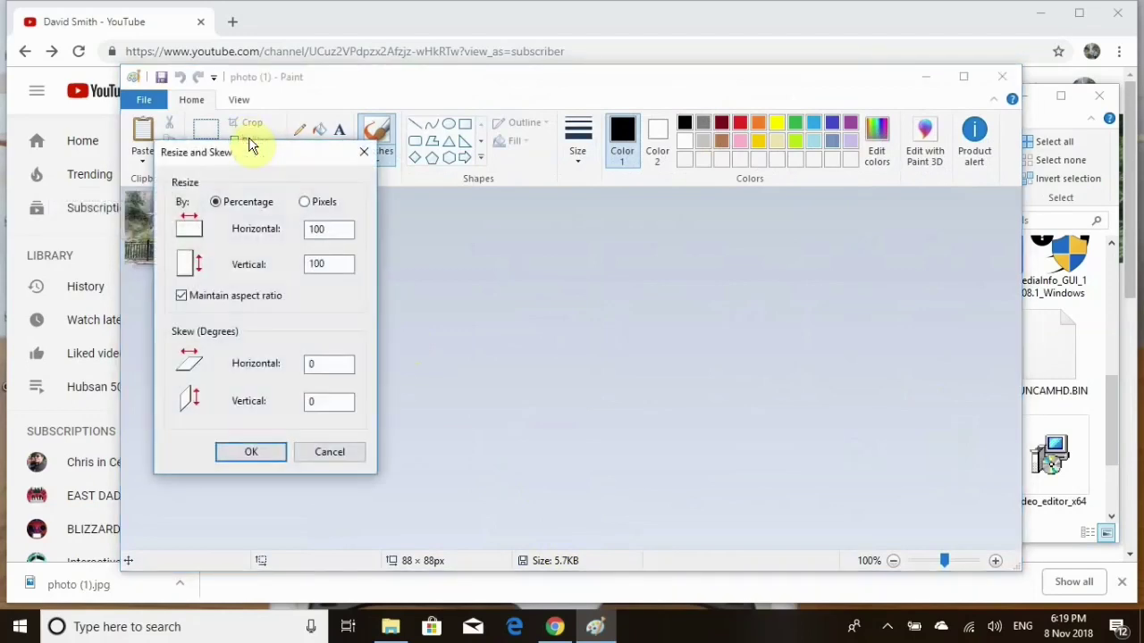
{"action": "left_click", "coordinate": [304, 202]}
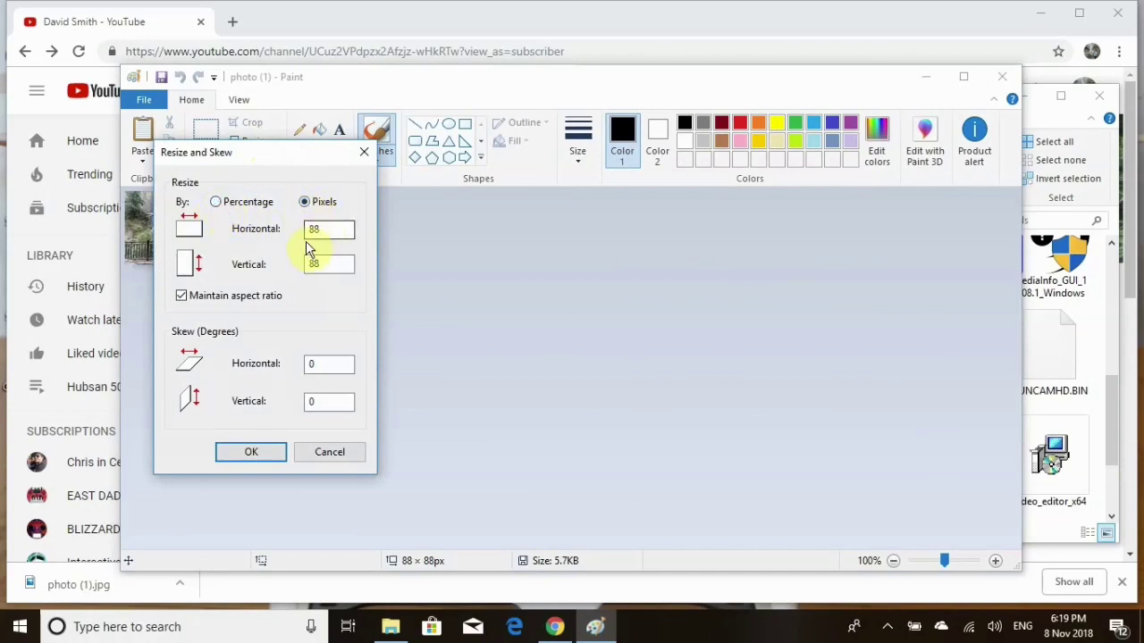
{"action": "left_click", "coordinate": [268, 455]}
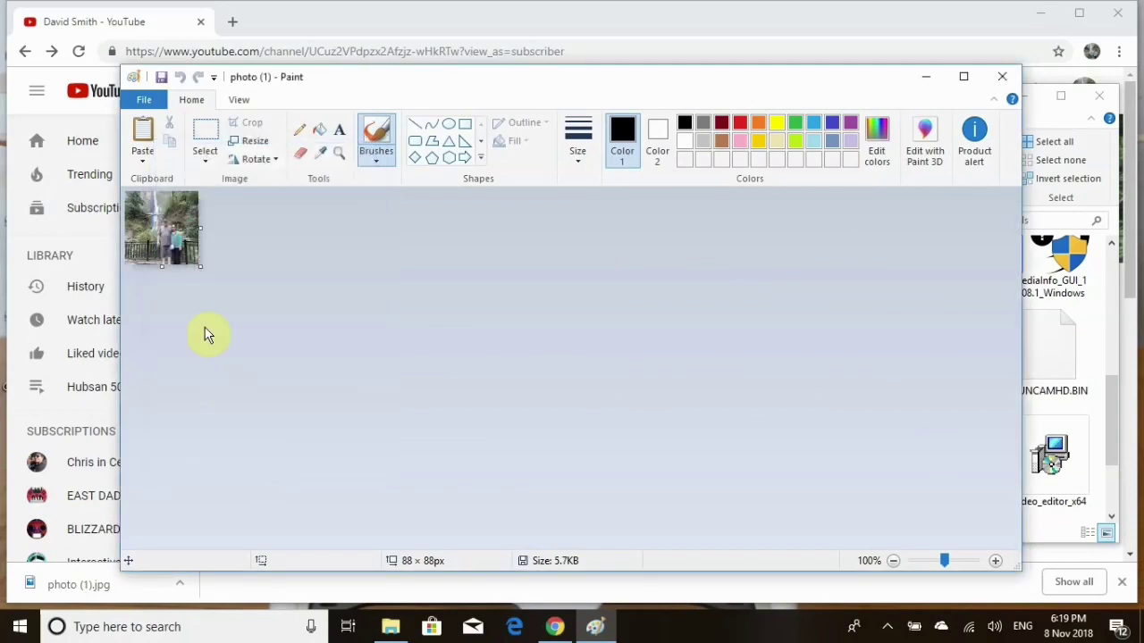
Step: Save photo (1) as a PNG picture in Pictures, then minimize Paint
{"action": "left_click", "coordinate": [141, 101]}
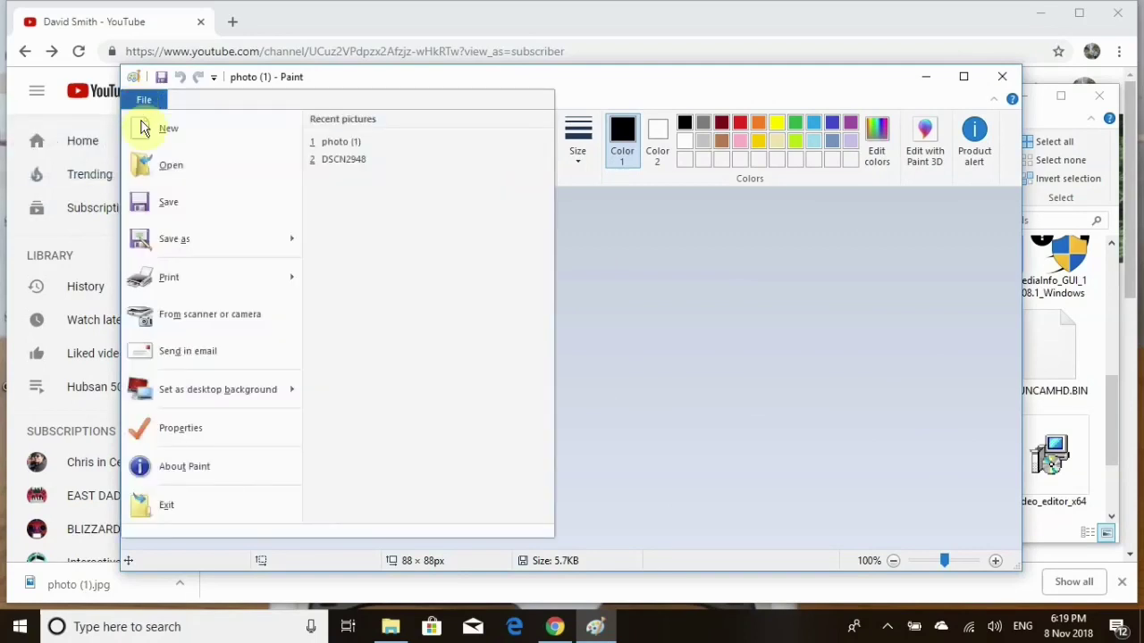
{"action": "mouse_move", "coordinate": [204, 247]}
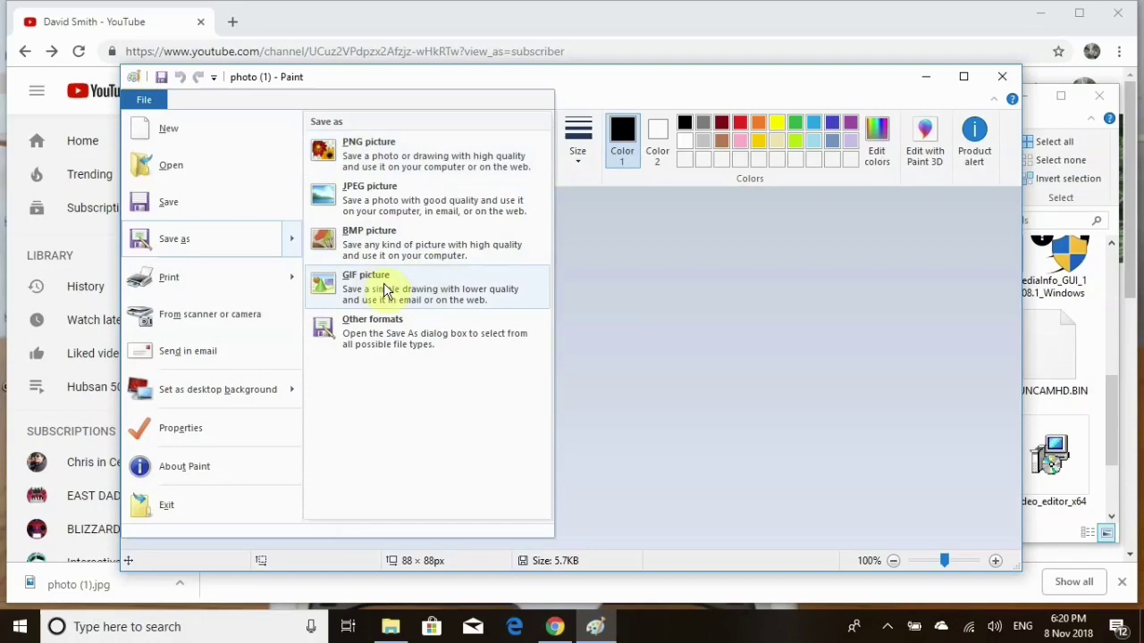
{"action": "left_click", "coordinate": [364, 154]}
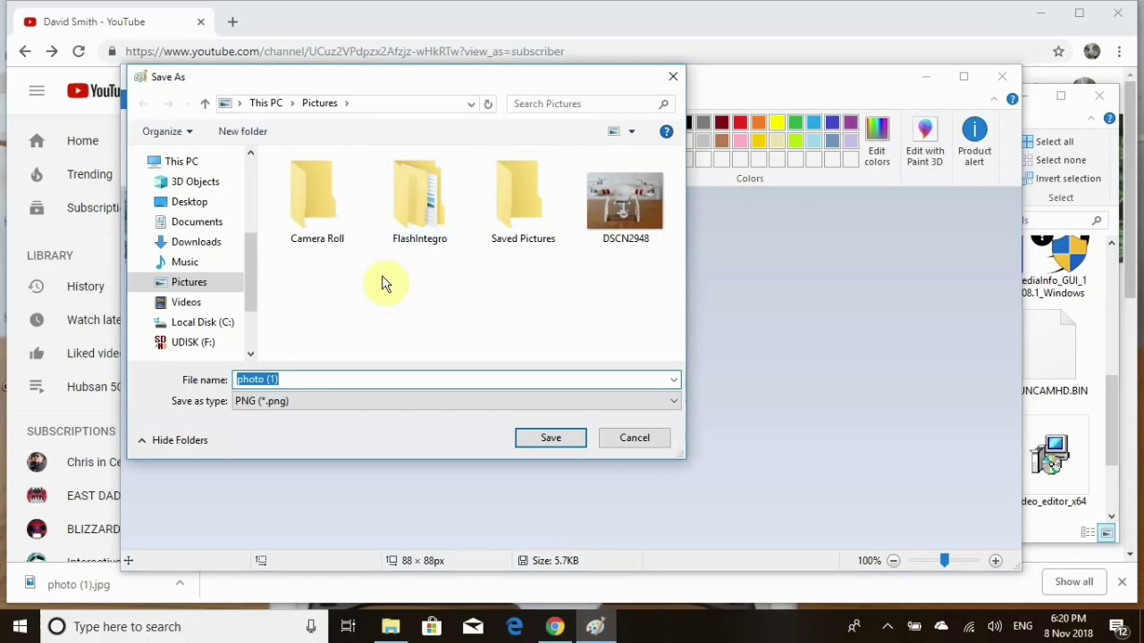
{"action": "left_click", "coordinate": [550, 439]}
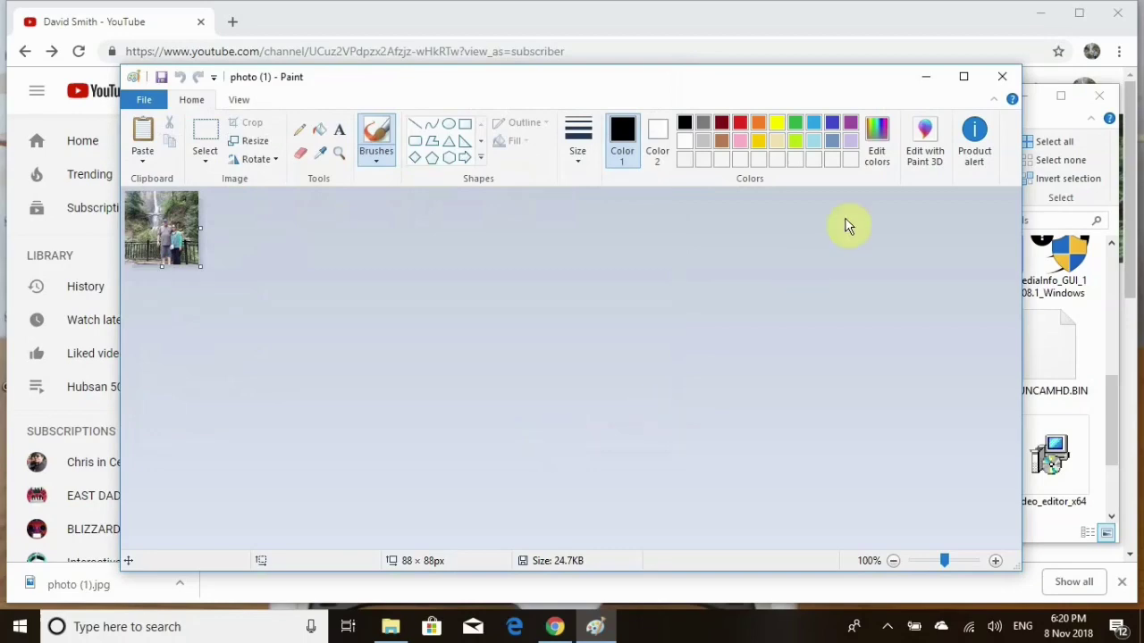
{"action": "left_click", "coordinate": [926, 79]}
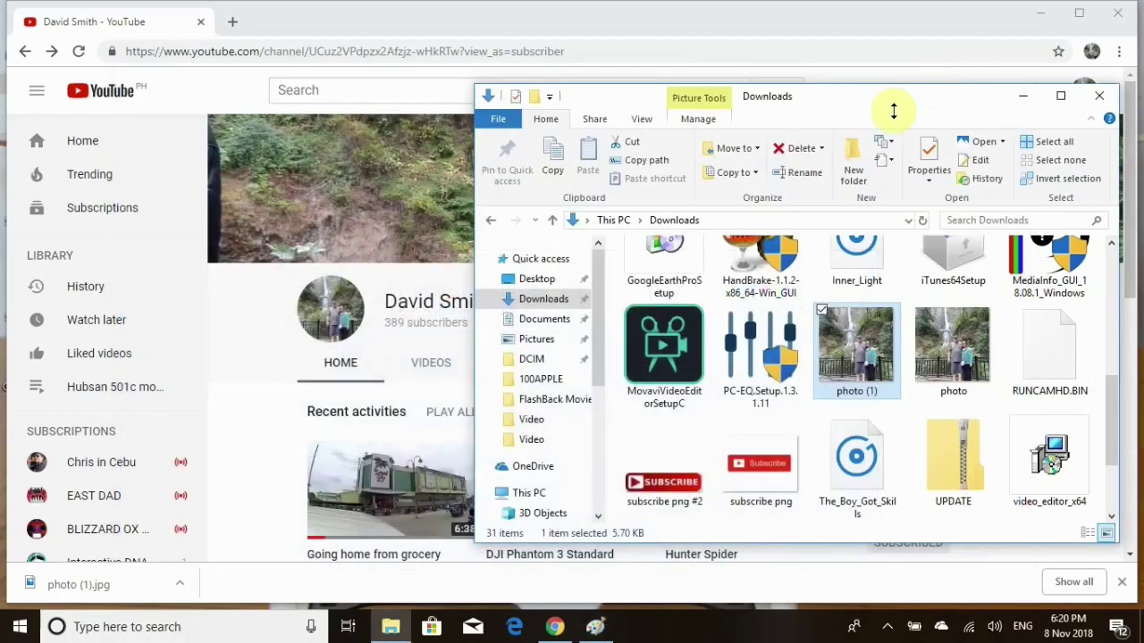
Step: Go to the Channel > Branding page in YouTube Creator Studio
{"action": "left_click", "coordinate": [1024, 96]}
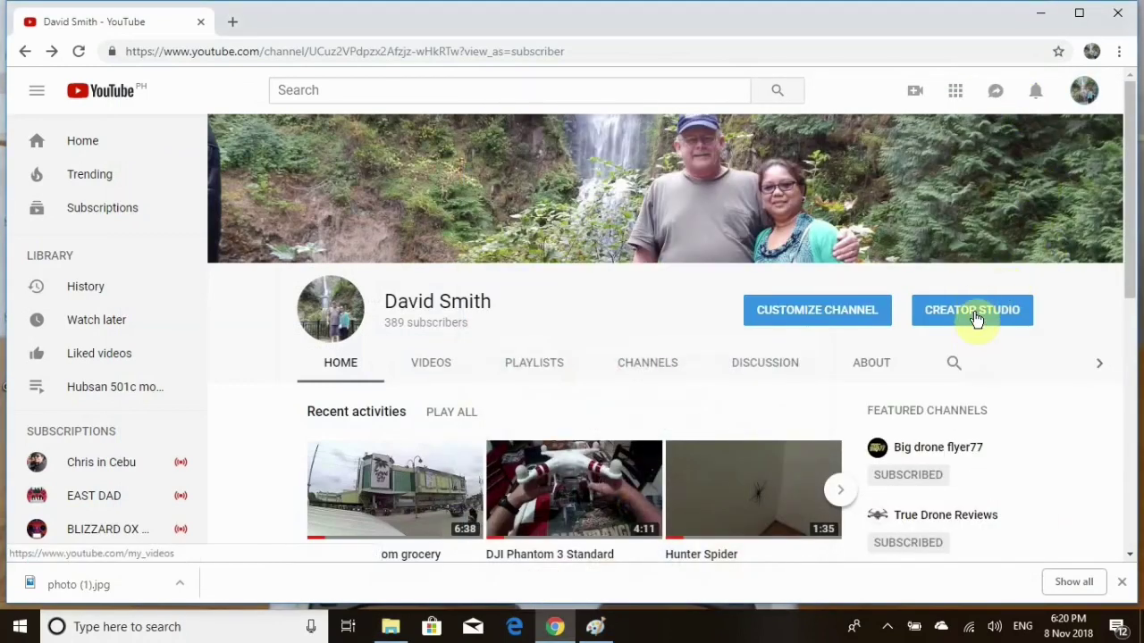
{"action": "left_click", "coordinate": [972, 312]}
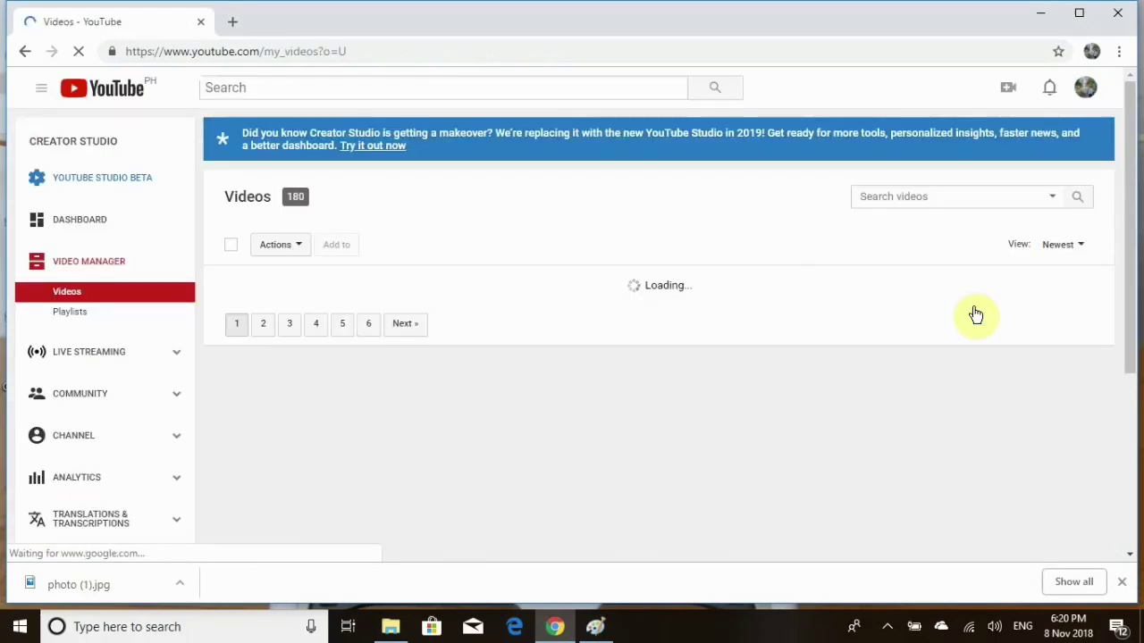
{"action": "left_click", "coordinate": [76, 436]}
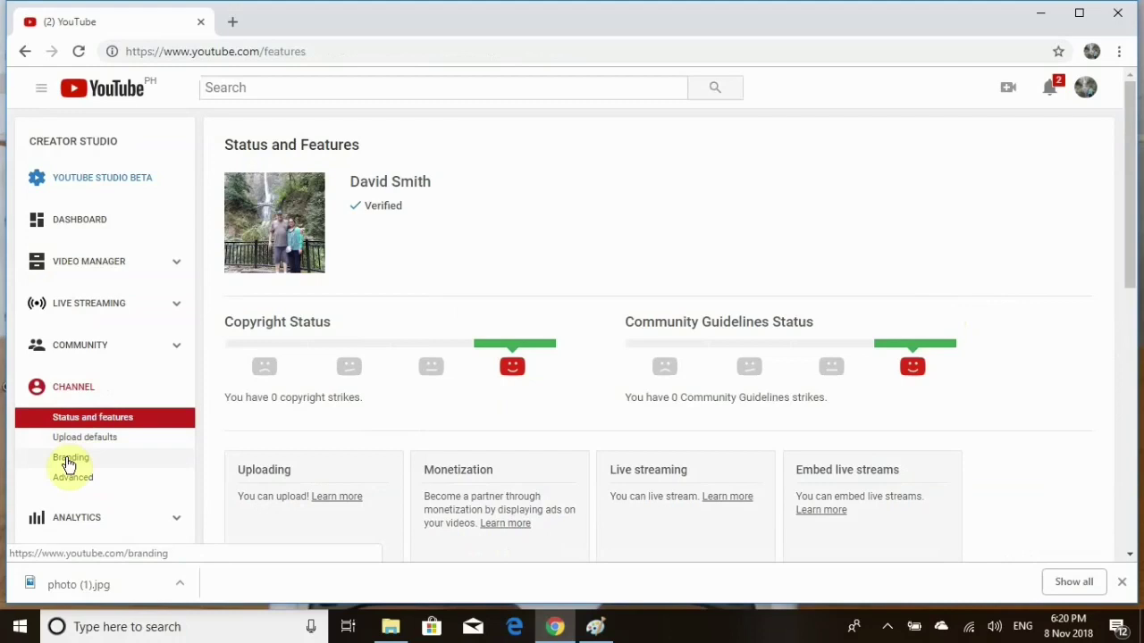
{"action": "left_click", "coordinate": [69, 463]}
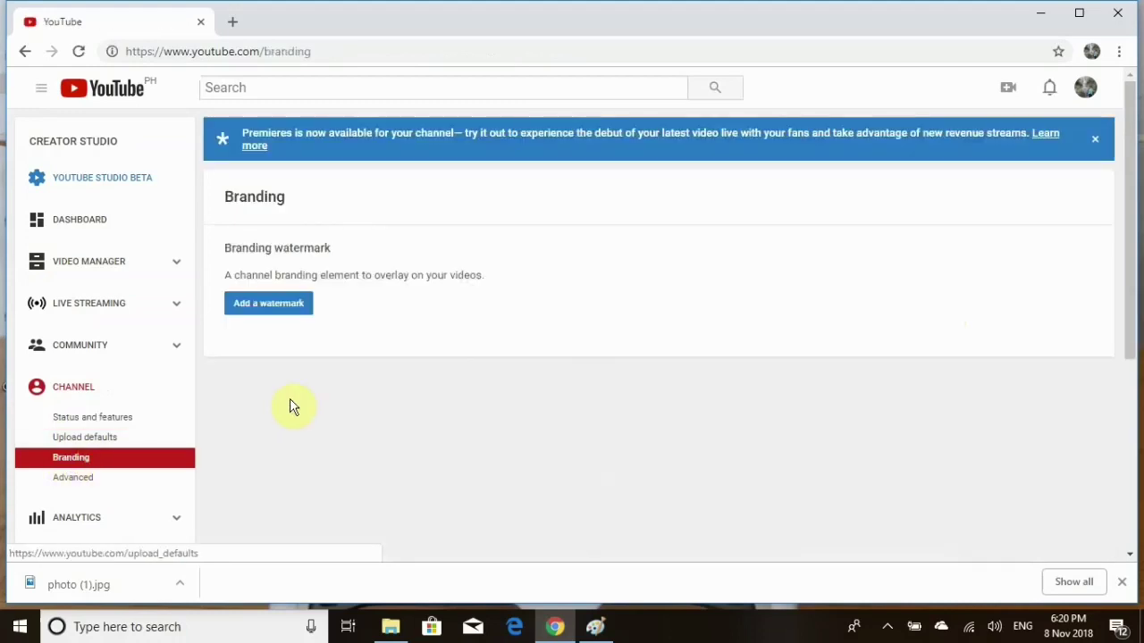
Step: Upload photo (1).png from Pictures as the branding watermark and save it
{"action": "left_click", "coordinate": [264, 307]}
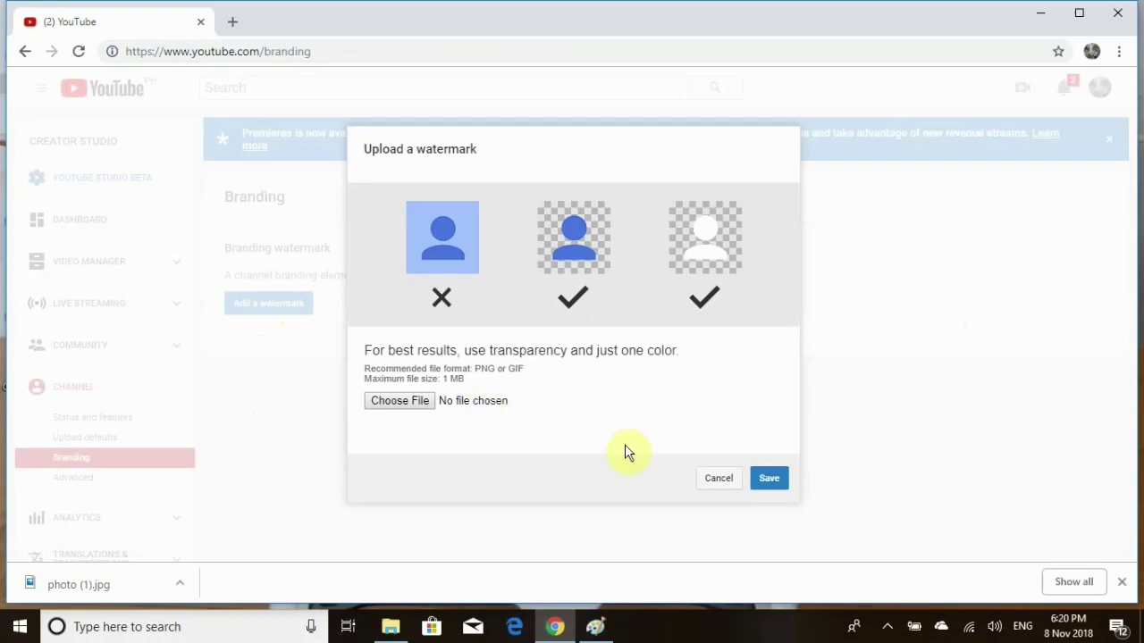
{"action": "left_click", "coordinate": [399, 402]}
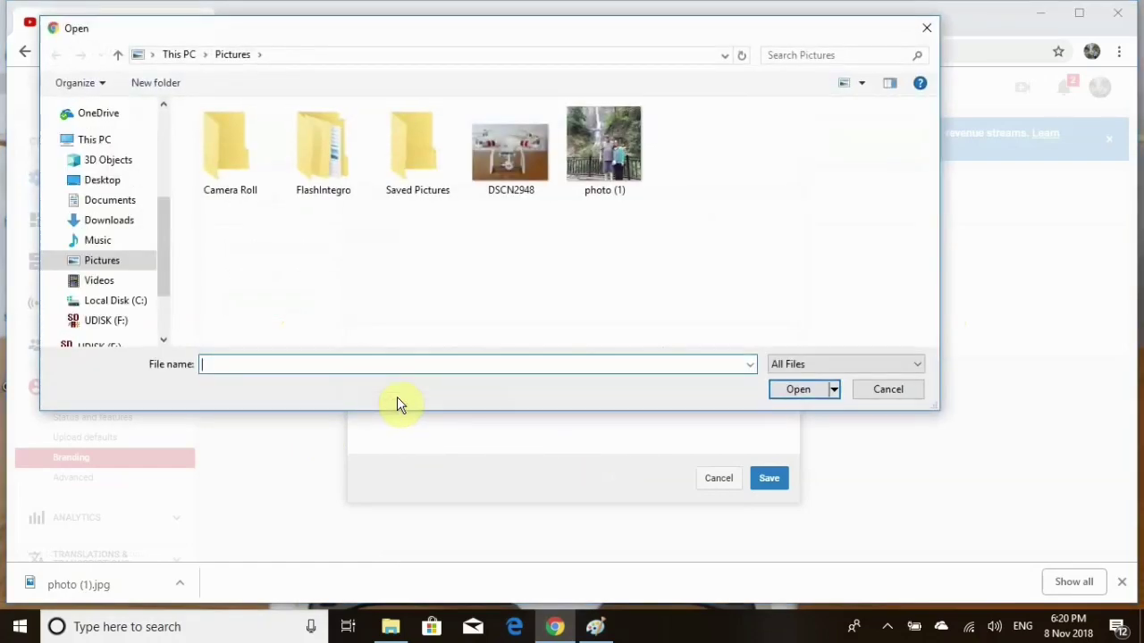
{"action": "left_click", "coordinate": [604, 142]}
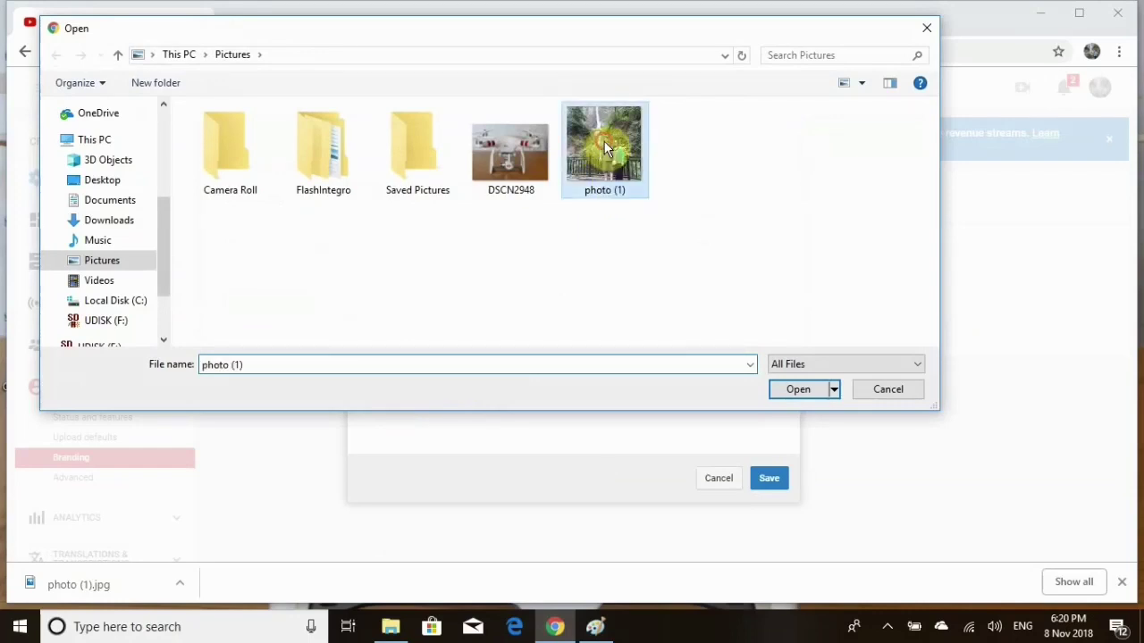
{"action": "left_click", "coordinate": [798, 391]}
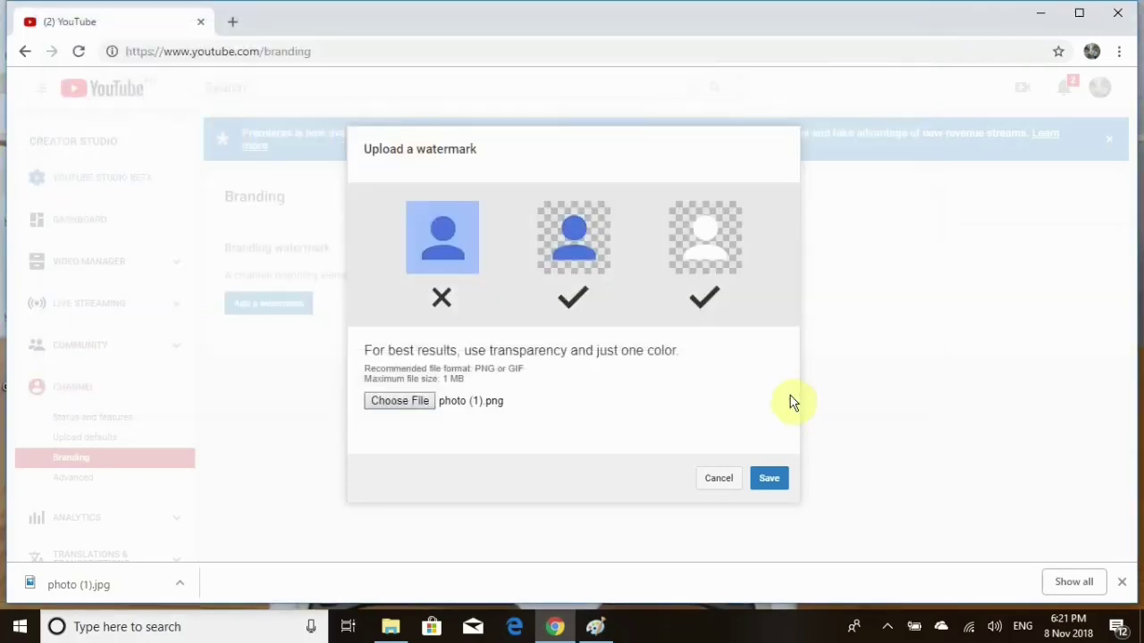
{"action": "left_click", "coordinate": [776, 482]}
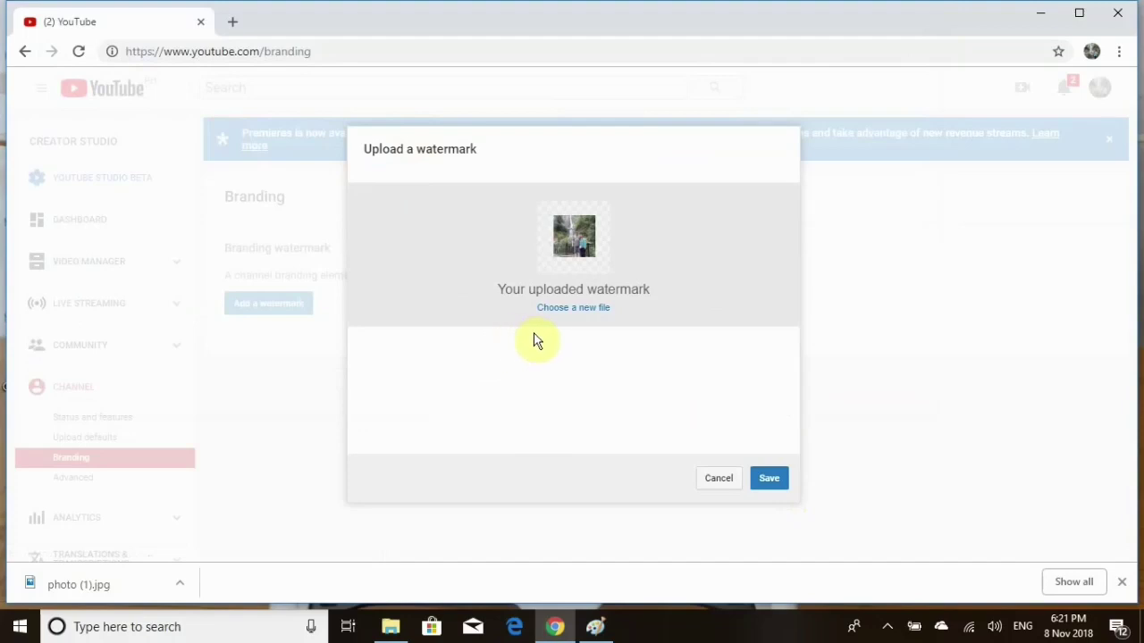
{"action": "left_click", "coordinate": [768, 480]}
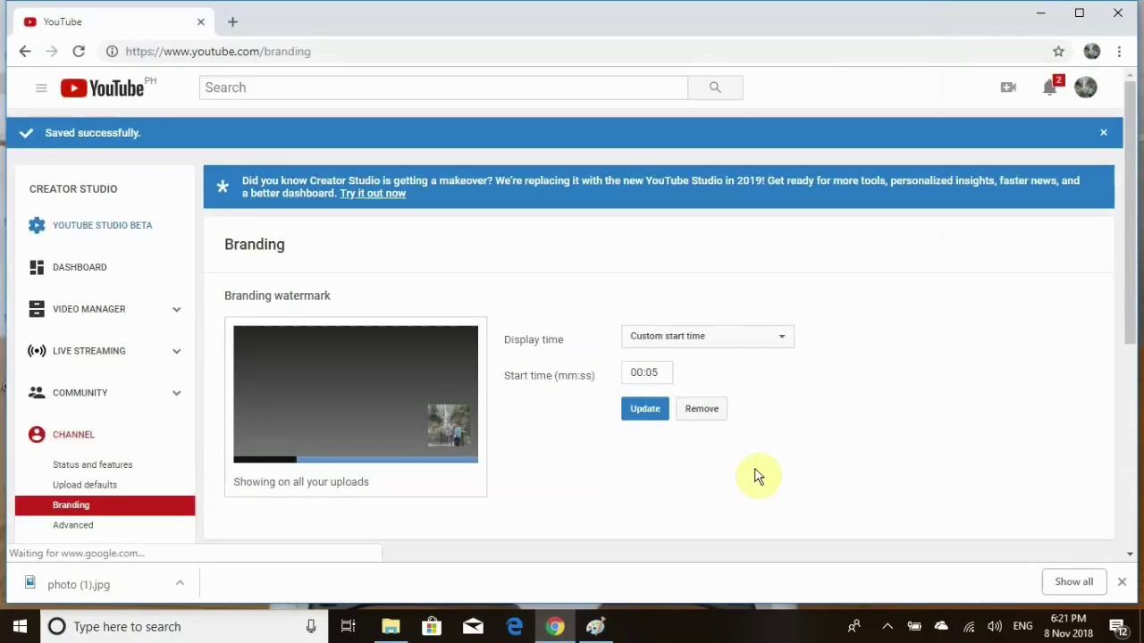
Step: Change the watermark display time to Entire video and apply the update
{"action": "left_click", "coordinate": [779, 341]}
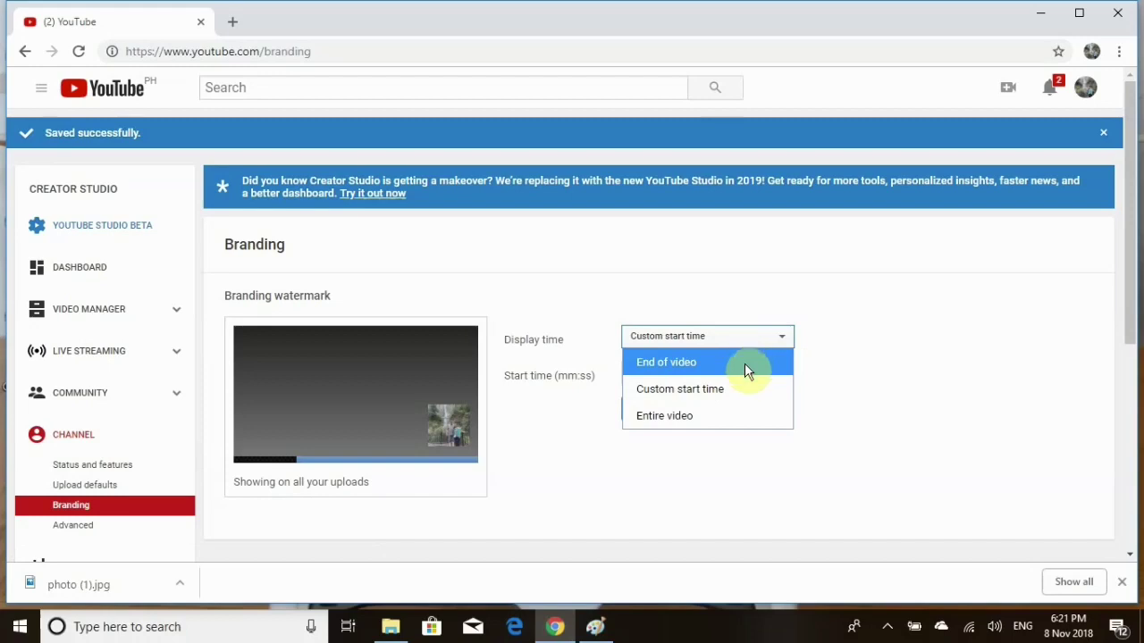
{"action": "left_click", "coordinate": [727, 416]}
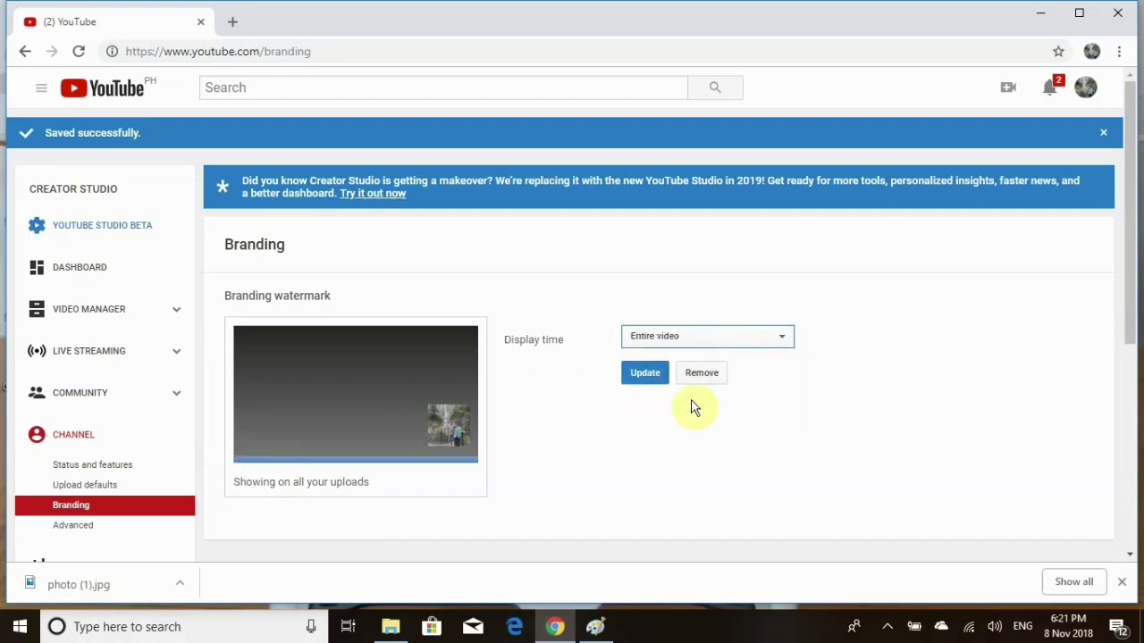
{"action": "left_click", "coordinate": [643, 378]}
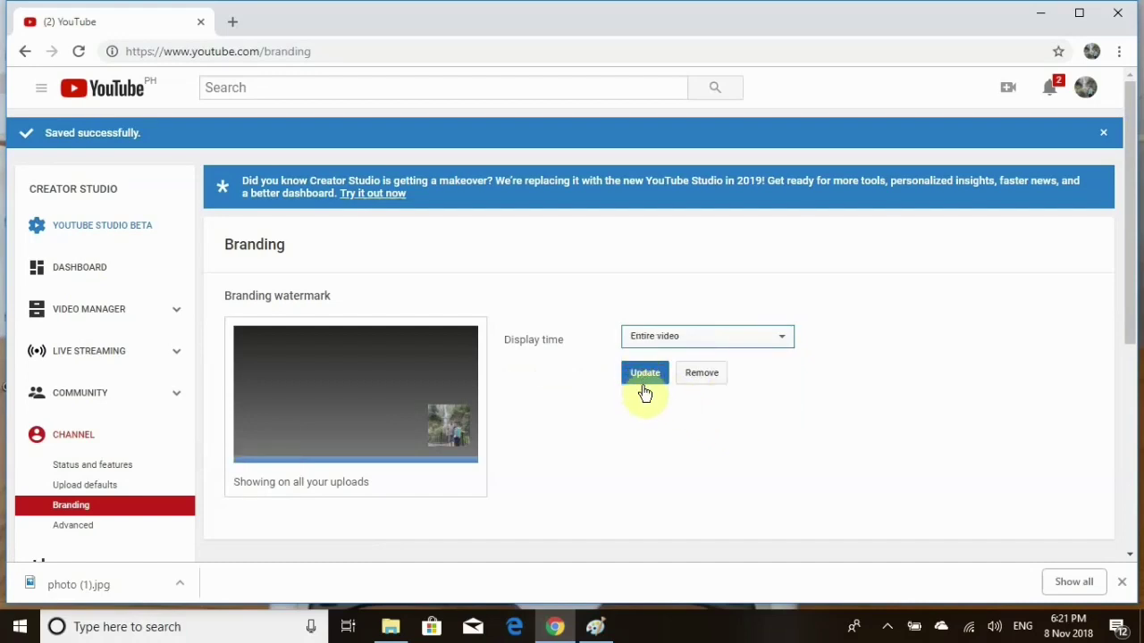
{"action": "left_click", "coordinate": [645, 377]}
{"action": "left_click", "coordinate": [643, 378]}
{"action": "left_click", "coordinate": [643, 378]}
{"action": "left_click", "coordinate": [643, 378]}
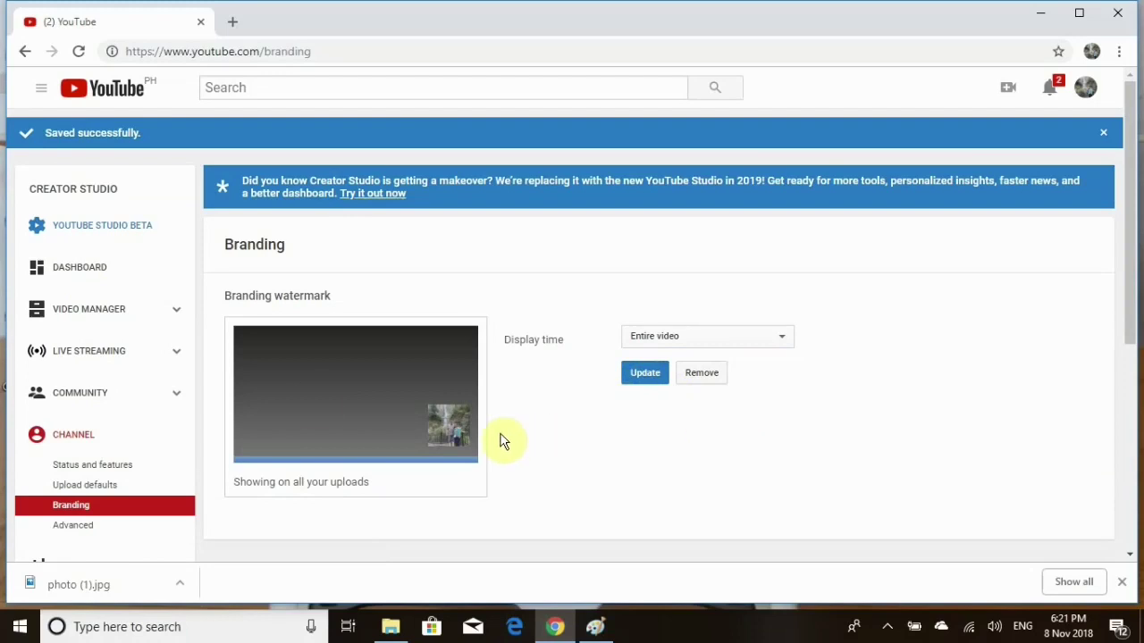
Step: Open the Hunter Spider video from Video Manager and pause it to check the watermark
{"action": "left_click", "coordinate": [94, 310]}
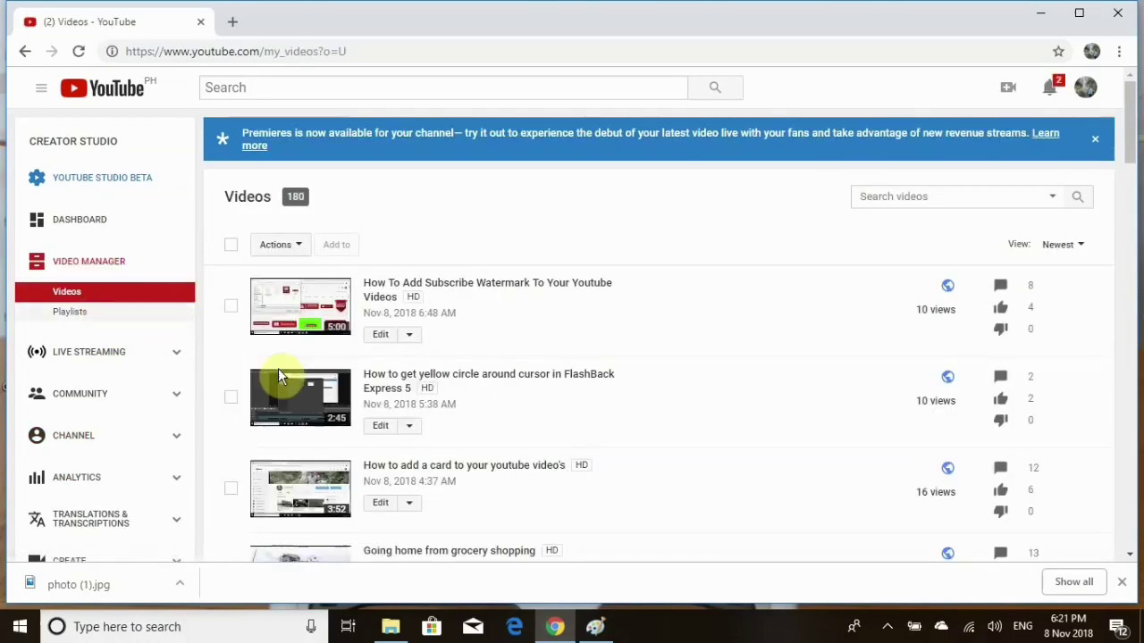
{"action": "scroll", "coordinate": [564, 390], "scroll_direction": "down", "scroll_amount": 3}
{"action": "scroll", "coordinate": [564, 390], "scroll_direction": "down", "scroll_amount": 1}
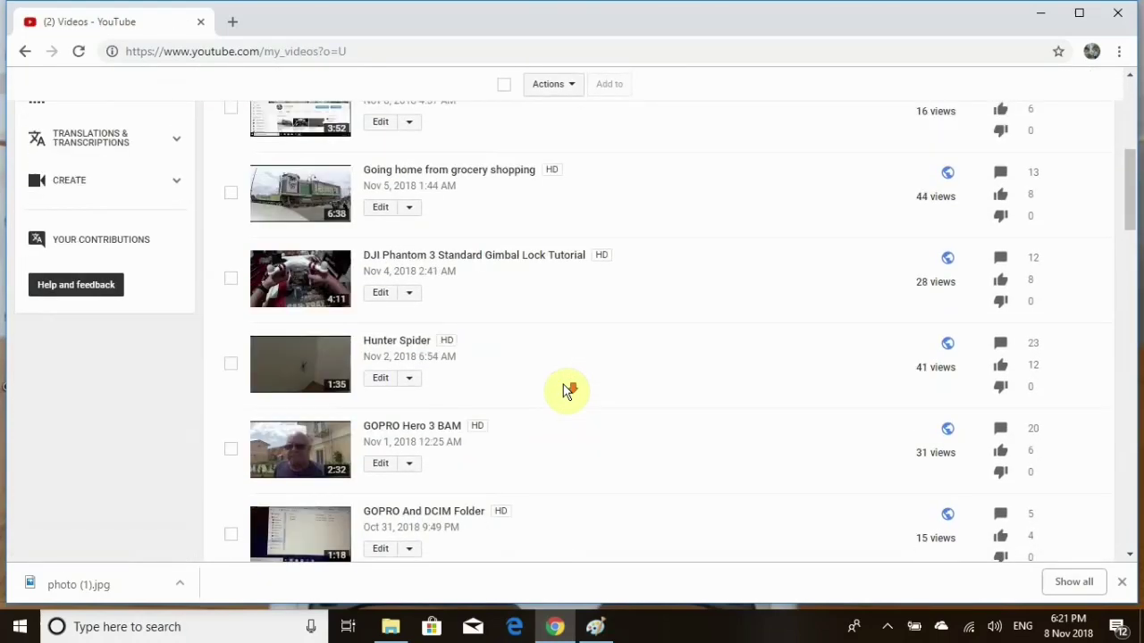
{"action": "left_click", "coordinate": [303, 356]}
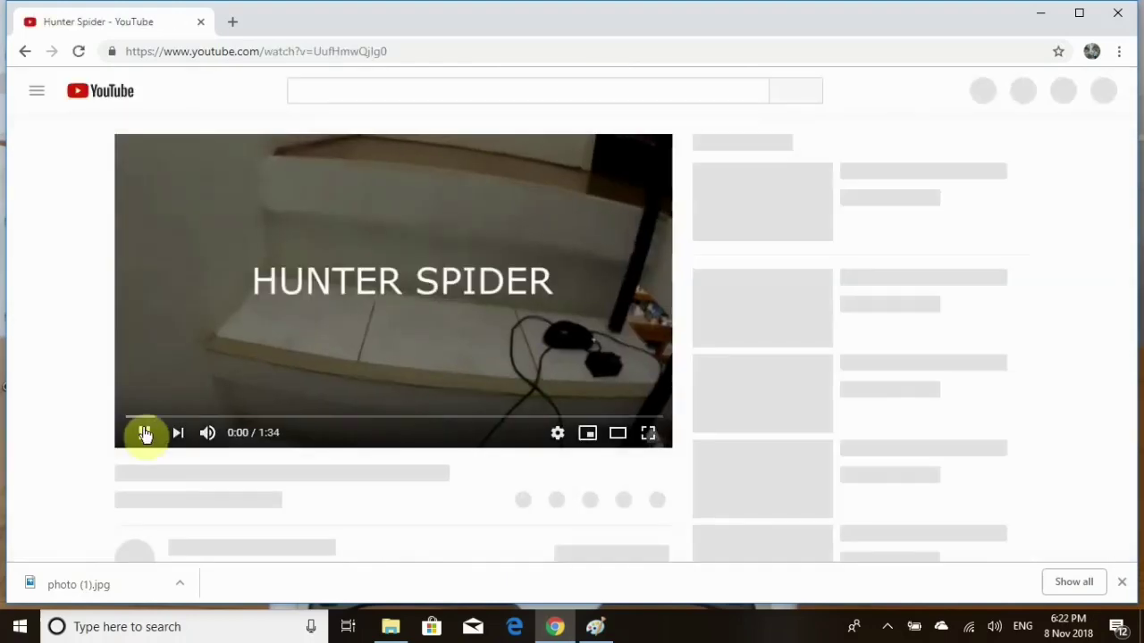
{"action": "left_click", "coordinate": [134, 436]}
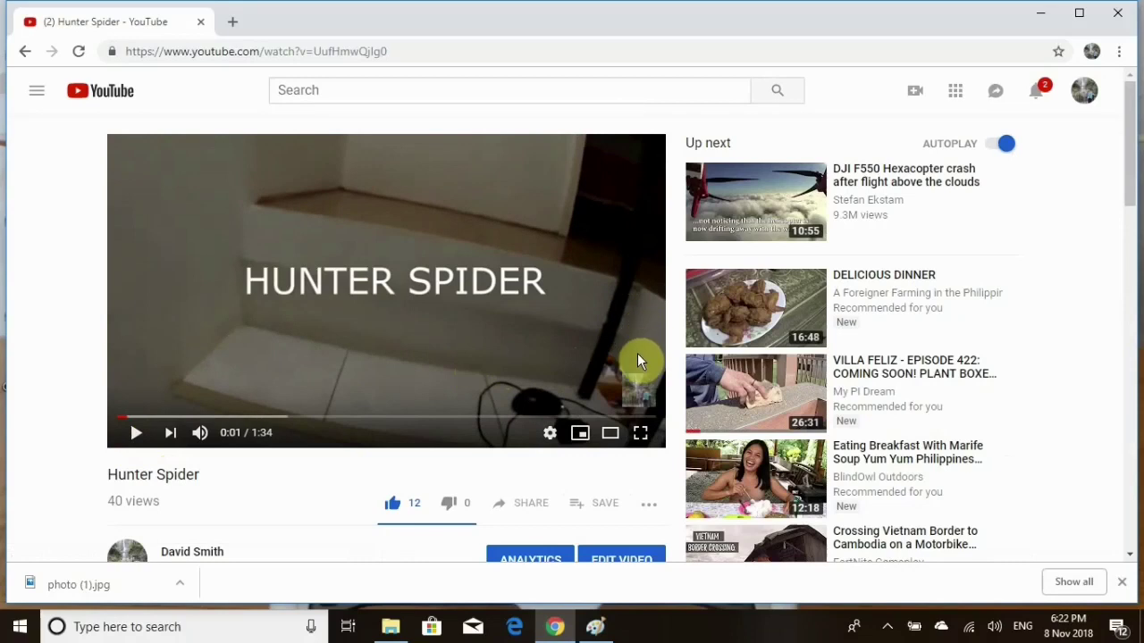
{"action": "mouse_move", "coordinate": [639, 391]}
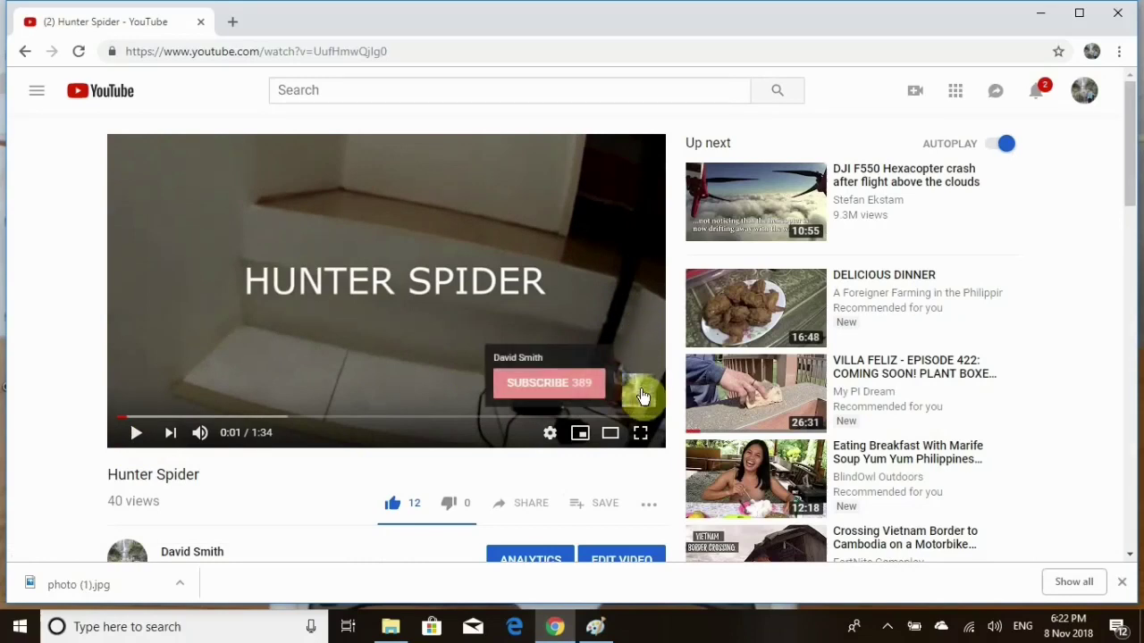